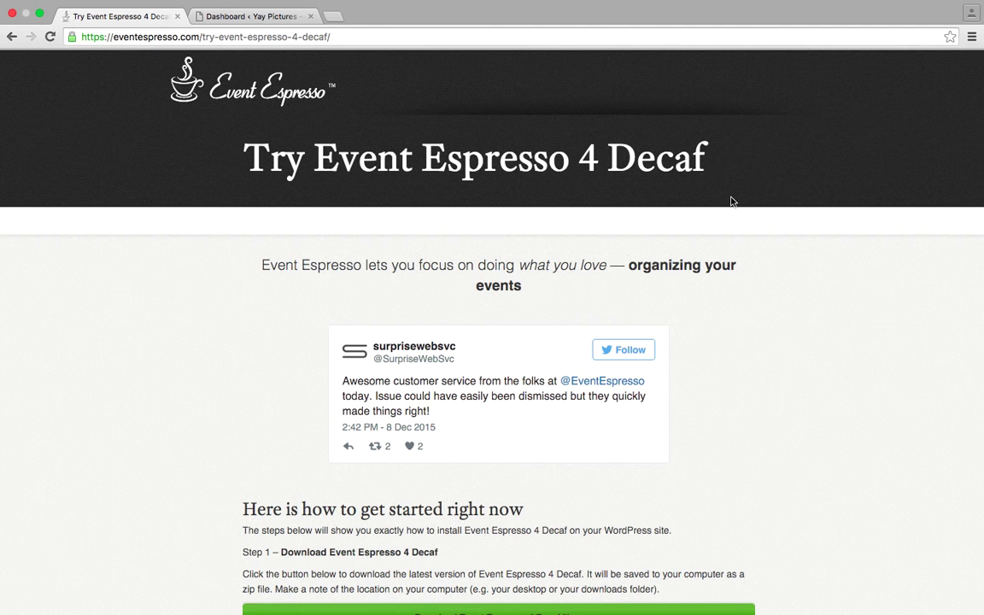
# Download the Event Espresso 4 Decaf zip, then switch to the WordPress Dashboard tab
pyautogui.scroll(-3, 733, 201)
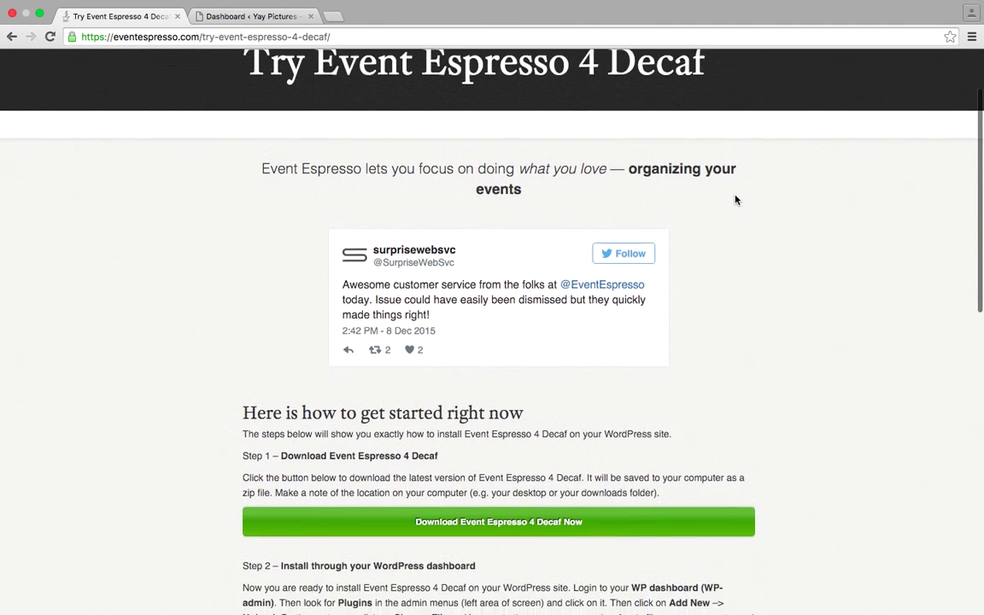
pyautogui.scroll(-2, 735, 200)
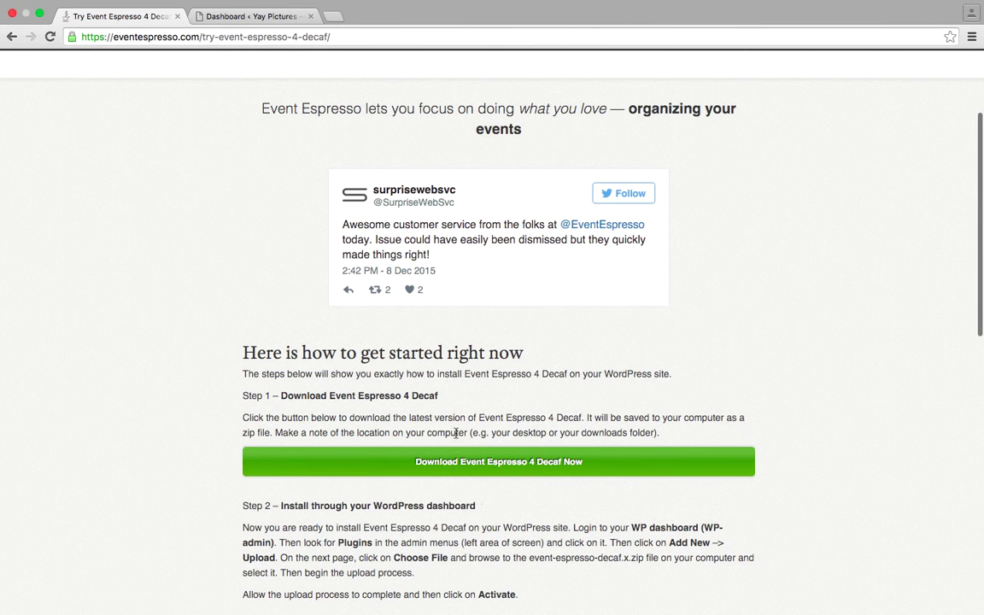
pyautogui.click(479, 466)
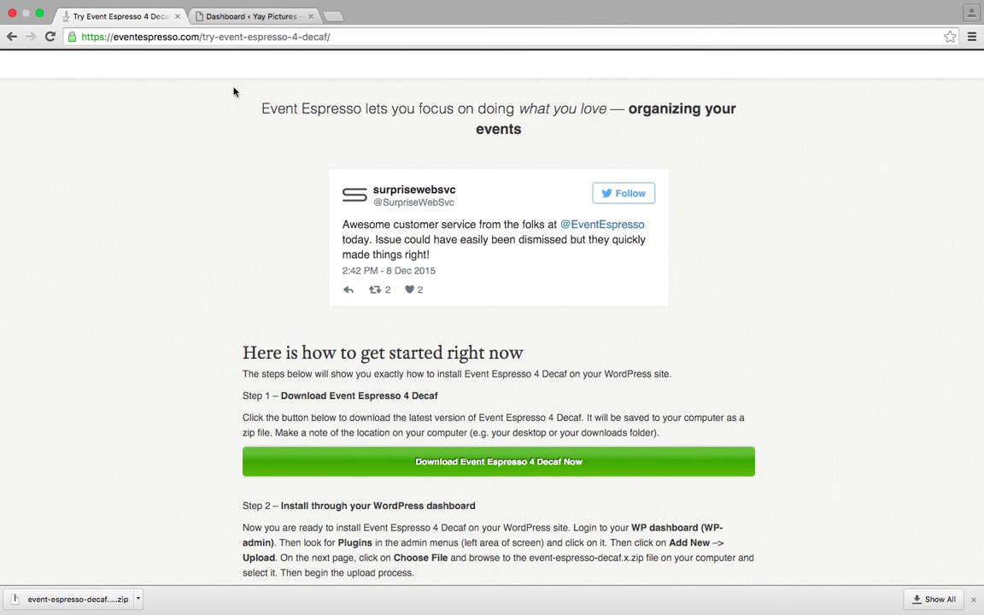
pyautogui.click(247, 18)
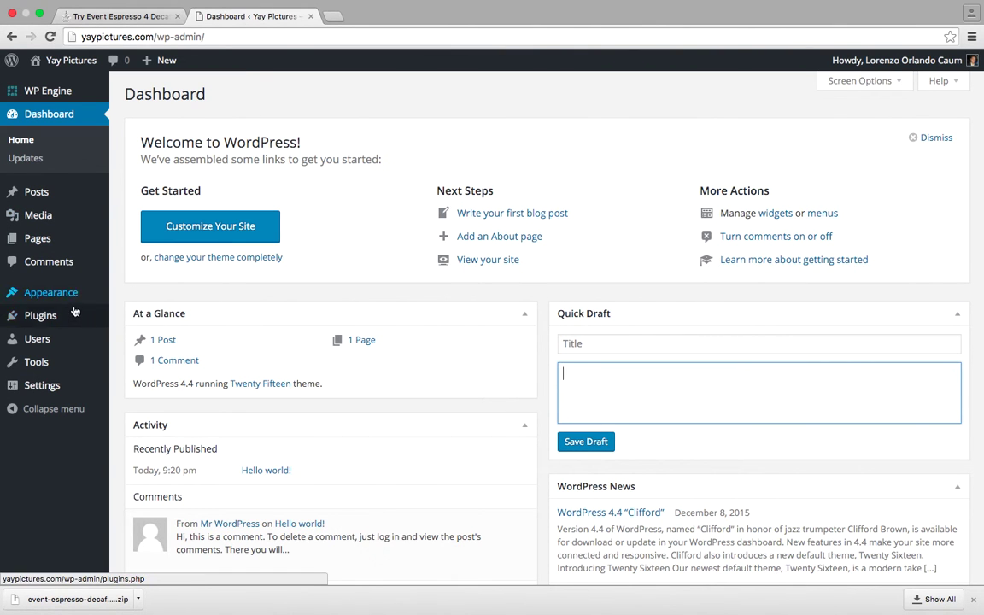
# Go to Plugins > Add New and bring up the Upload Plugin .zip form
pyautogui.moveTo(68, 315)
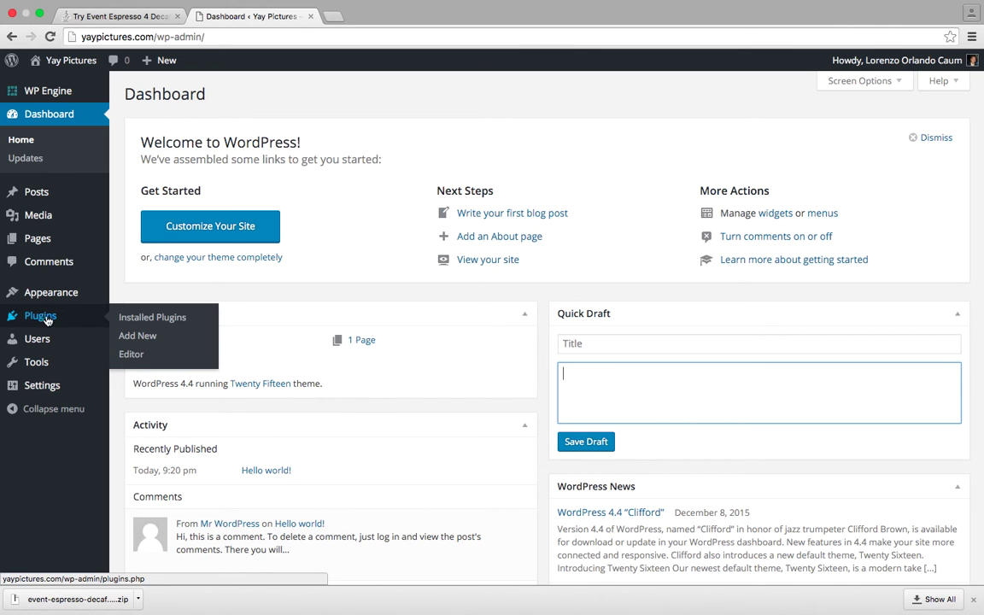
pyautogui.click(140, 340)
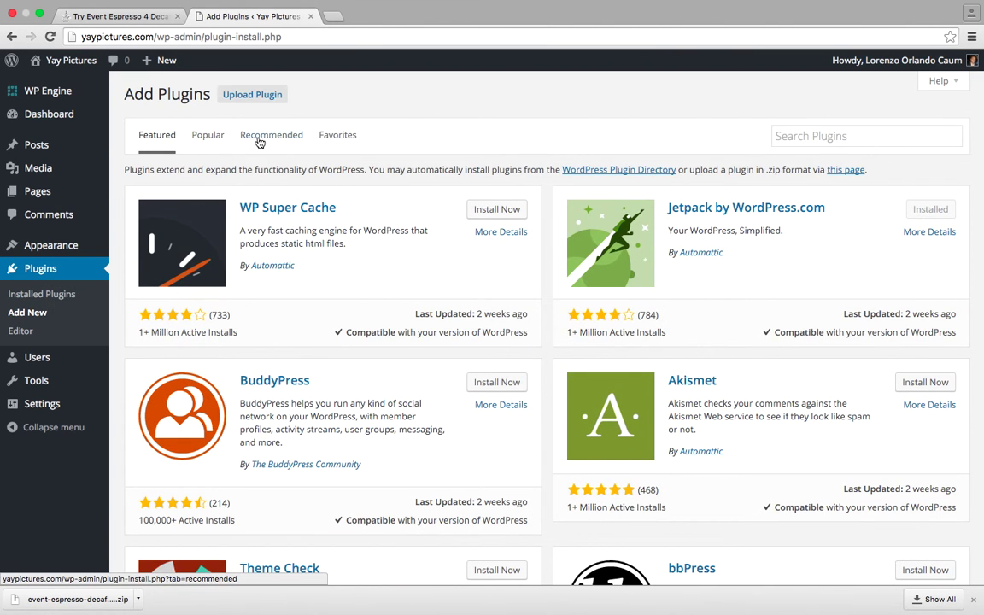
pyautogui.click(265, 101)
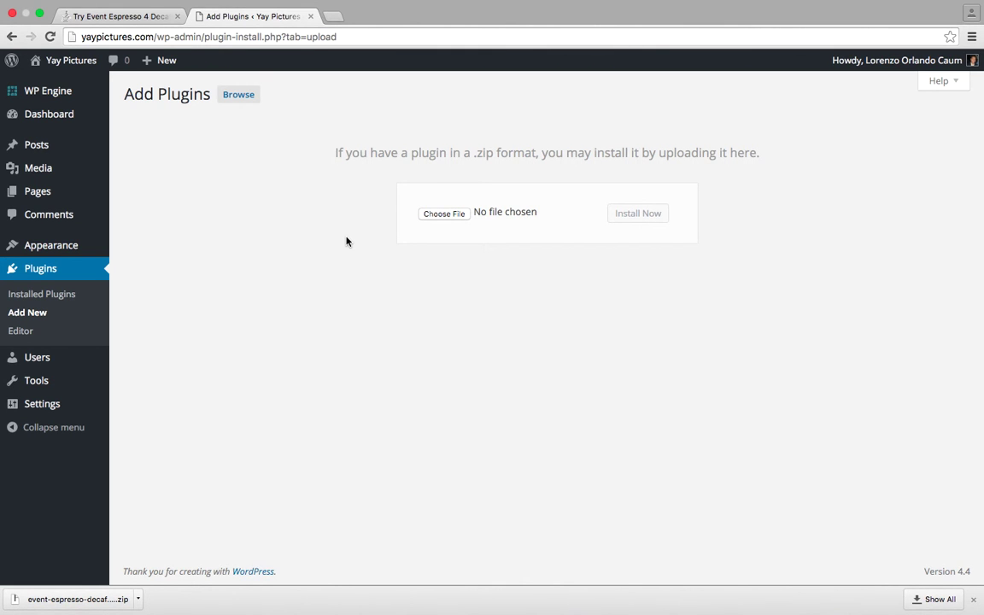
# Upload and install event-espresso-decaf.4.7.12.decaf.zip without a restore point, then activate it
pyautogui.click(444, 214)
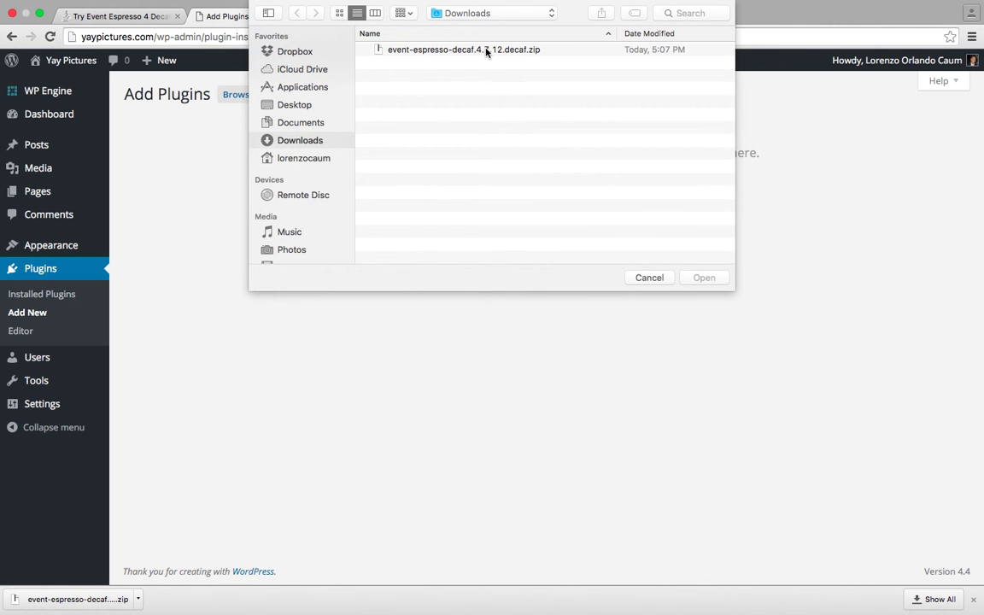
pyautogui.click(486, 52)
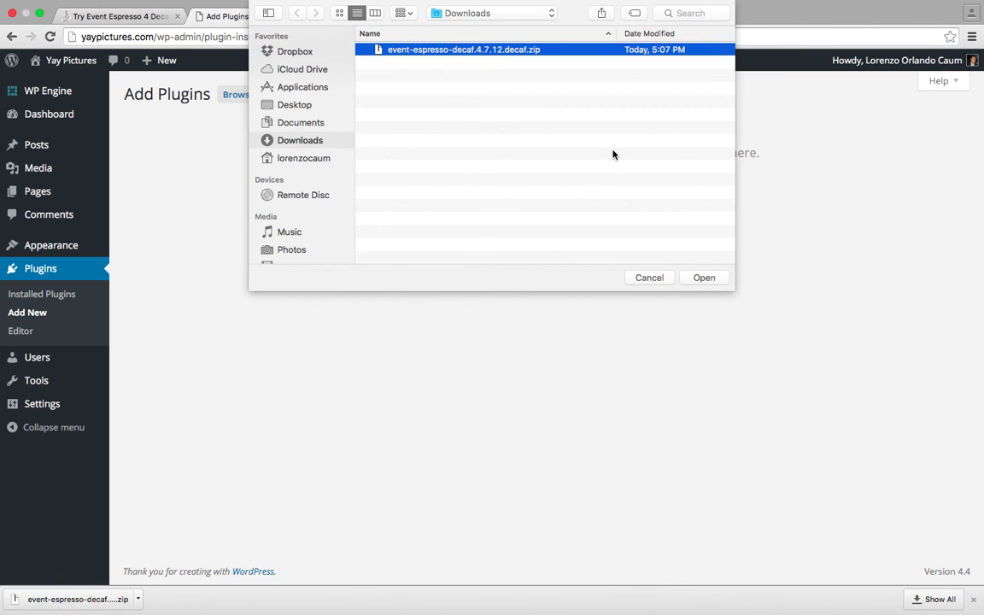
pyautogui.click(702, 278)
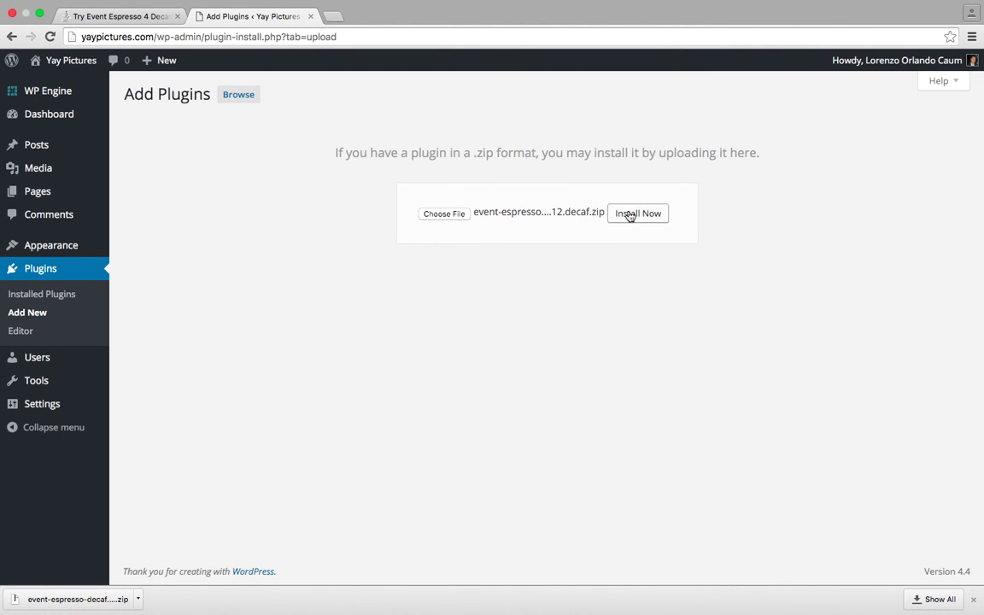
pyautogui.click(630, 216)
pyautogui.click(387, 191)
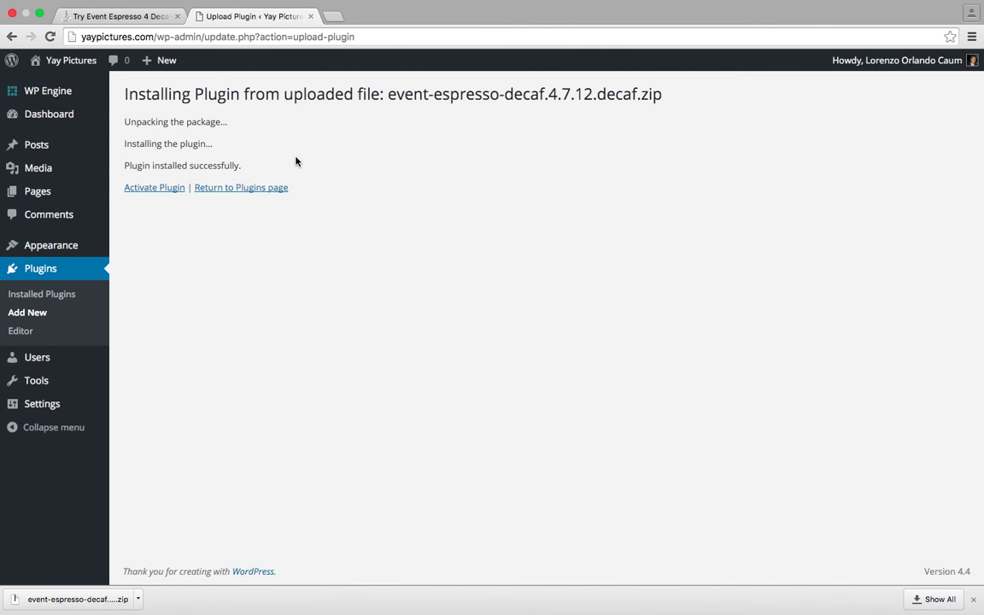
pyautogui.click(166, 189)
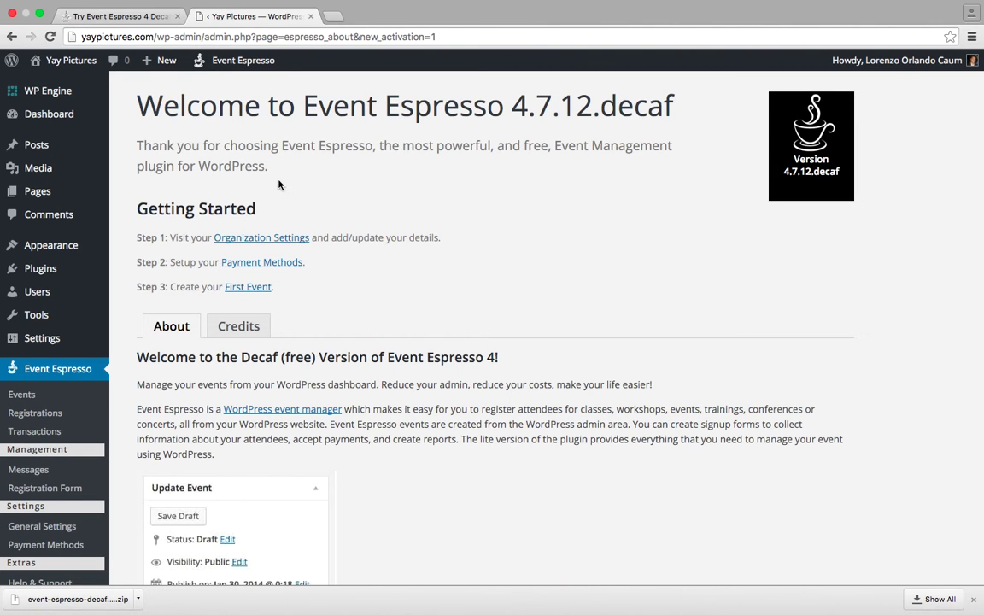
# Scroll down the Event Espresso Welcome page to its three getting-started steps
pyautogui.scroll(-3, 126, 224)
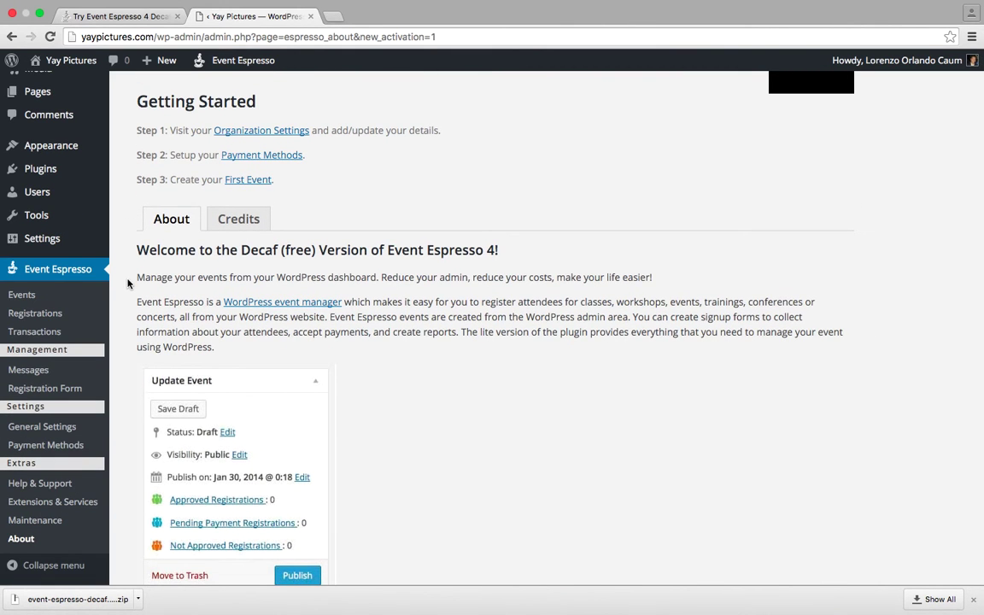
# From Event Espresso > Events, start a new event, closing the Events and Event Editor tours
pyautogui.click(27, 299)
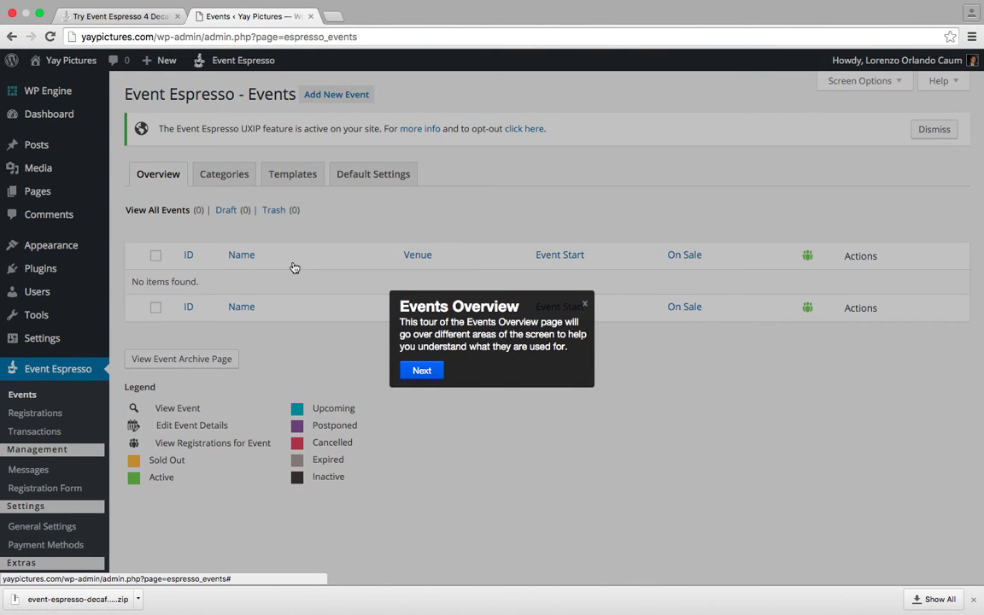
pyautogui.click(584, 304)
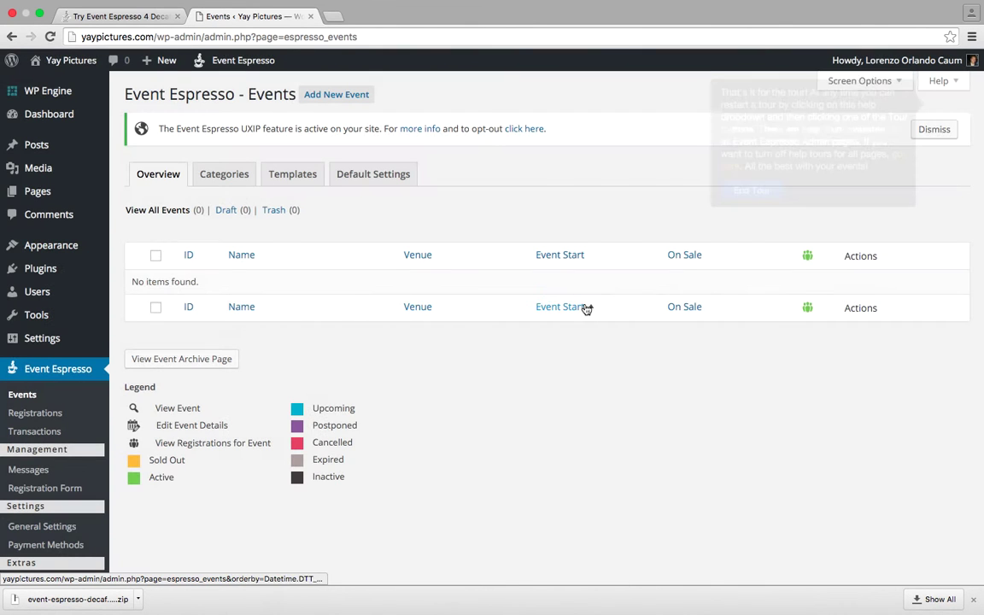
pyautogui.click(357, 101)
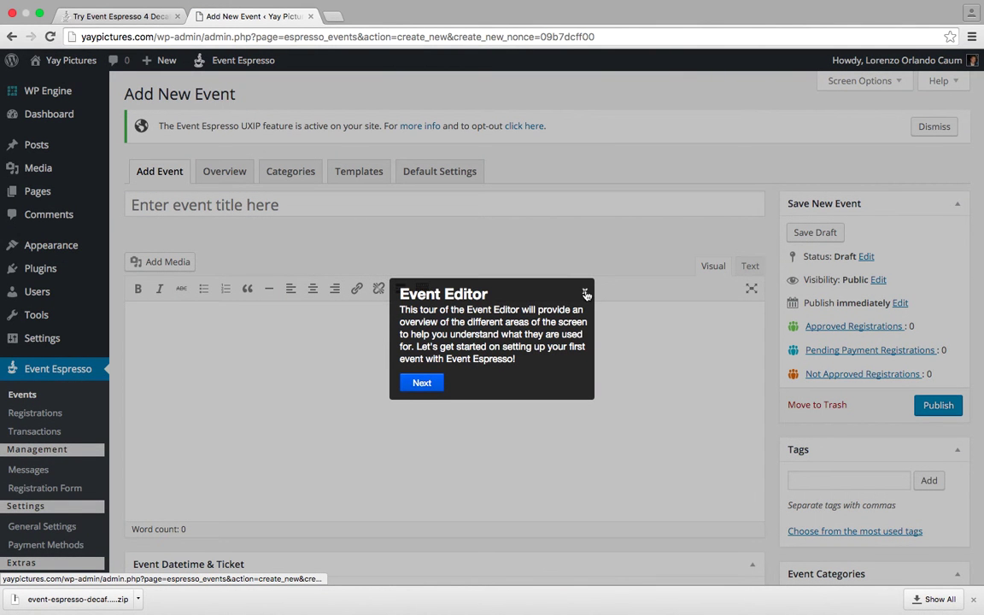
pyautogui.click(585, 293)
pyautogui.click(750, 190)
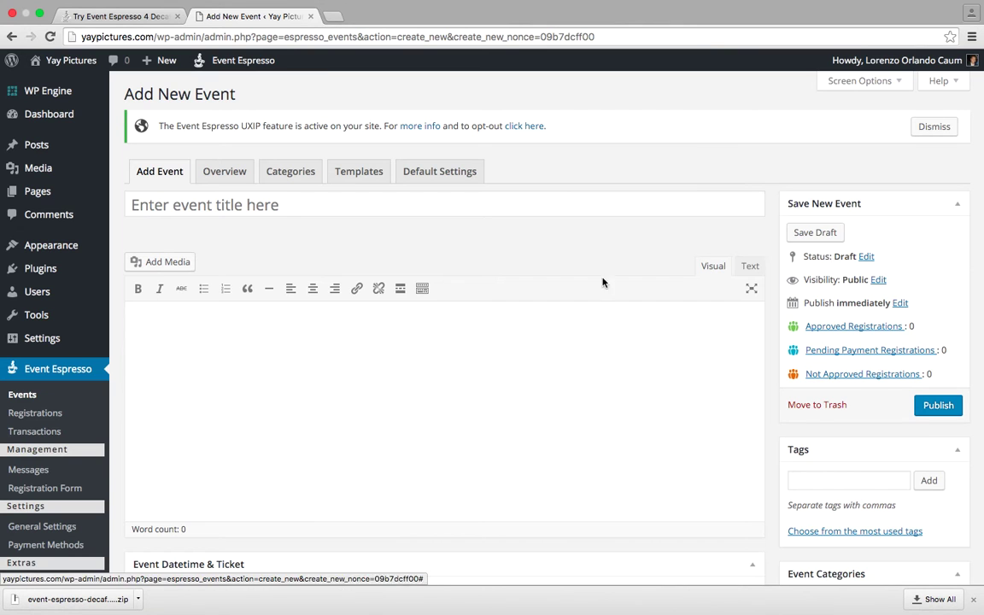
# Enter the title 'Spring Weekend' and description 'This is our upcoming spring weekend event!'
pyautogui.click(466, 207)
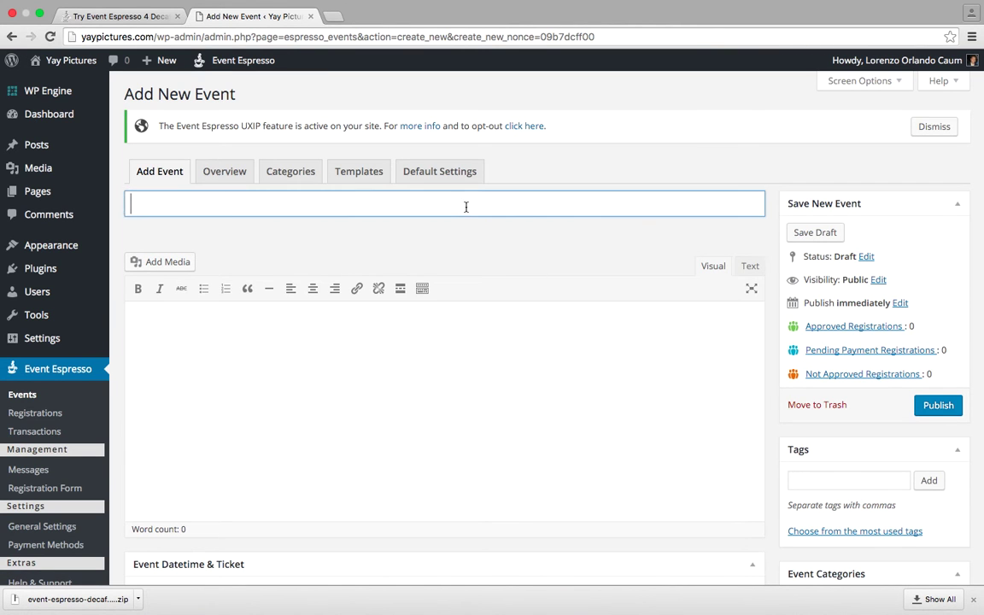
pyautogui.write('Spring Weekend')
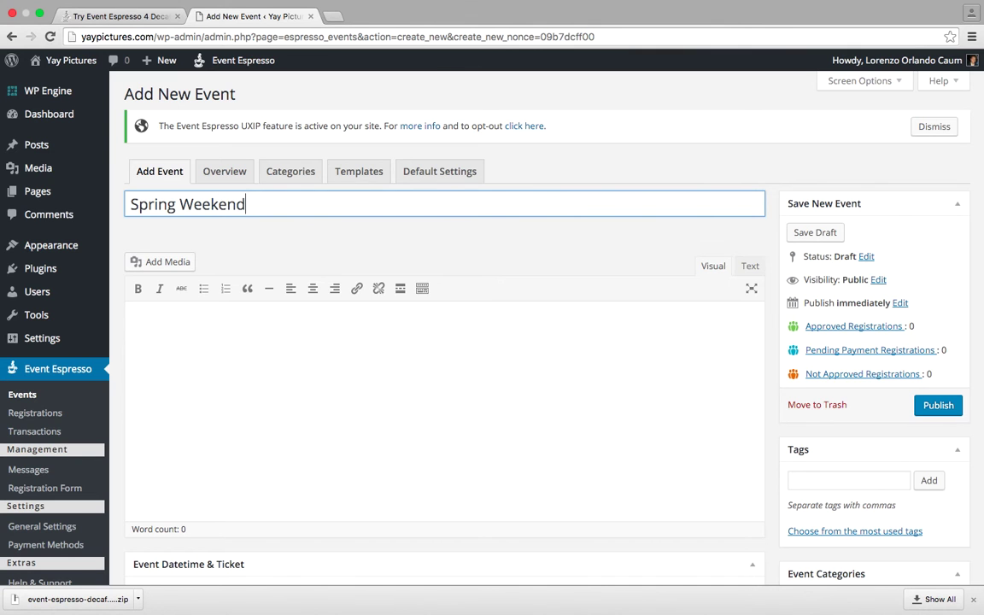
pyautogui.click(520, 372)
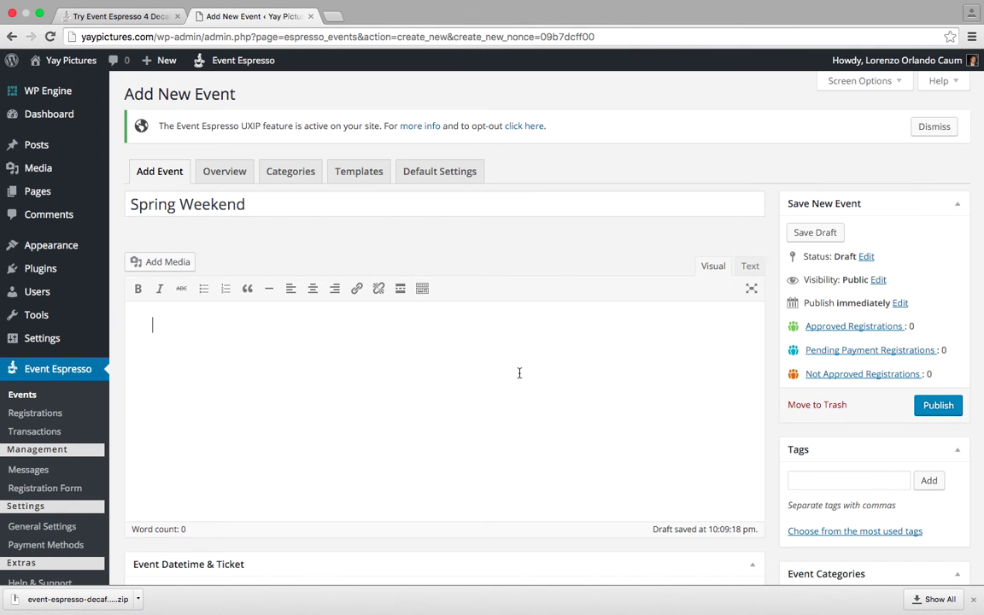
pyautogui.write('This ')
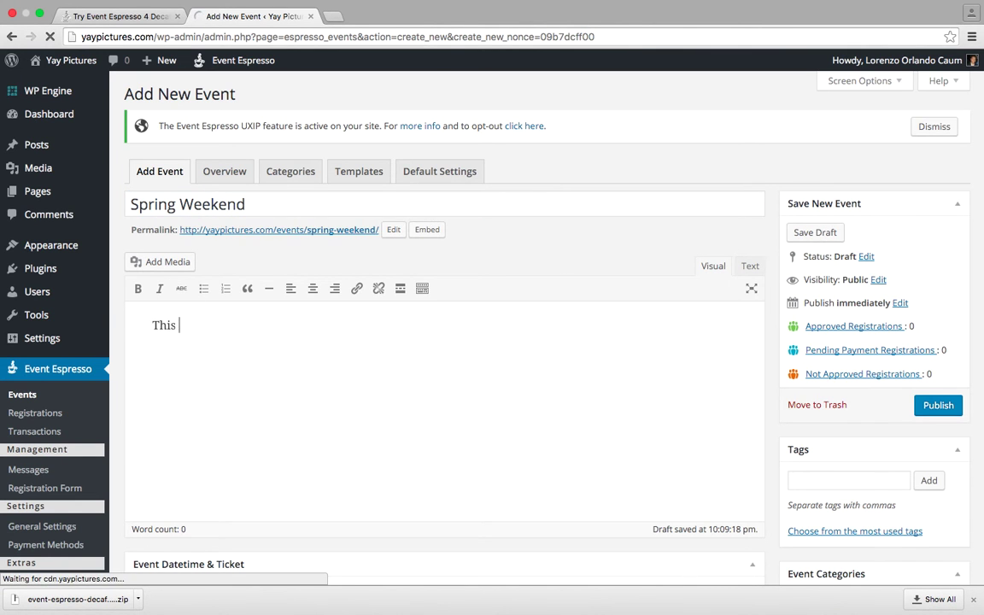
pyautogui.write('is aour u')
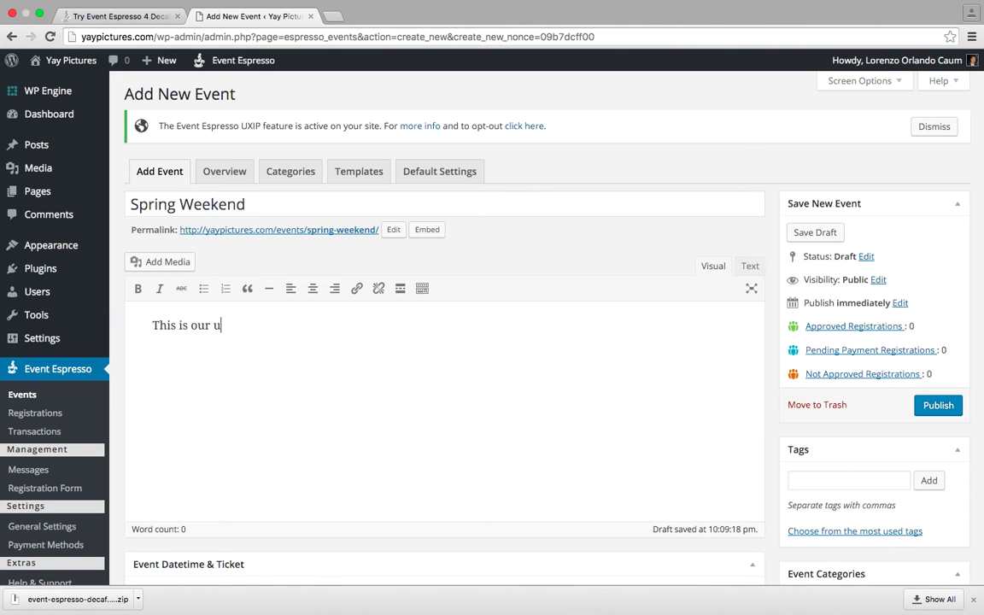
pyautogui.write('pcoming sprin')
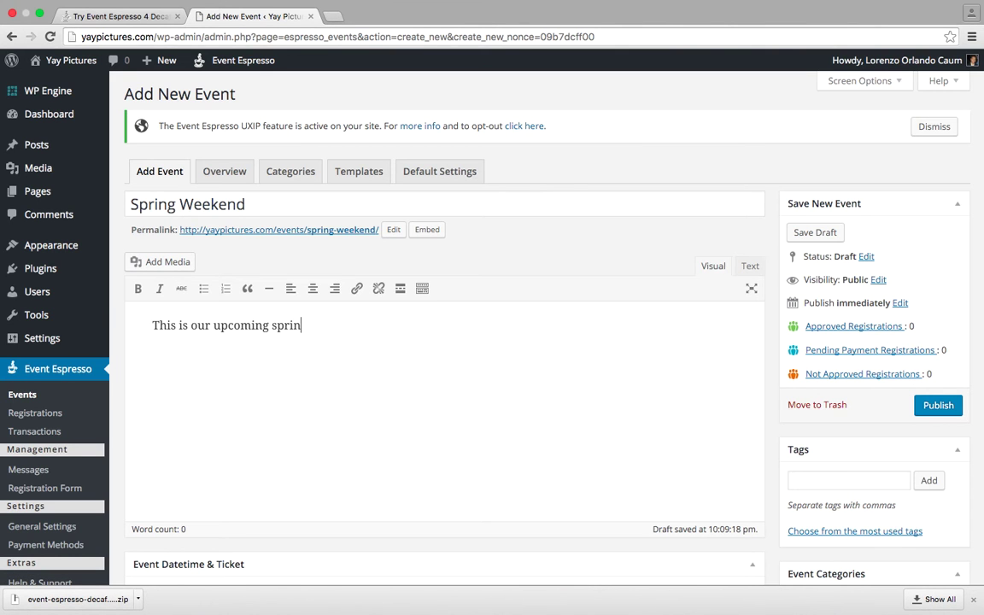
pyautogui.write('g weekend event')
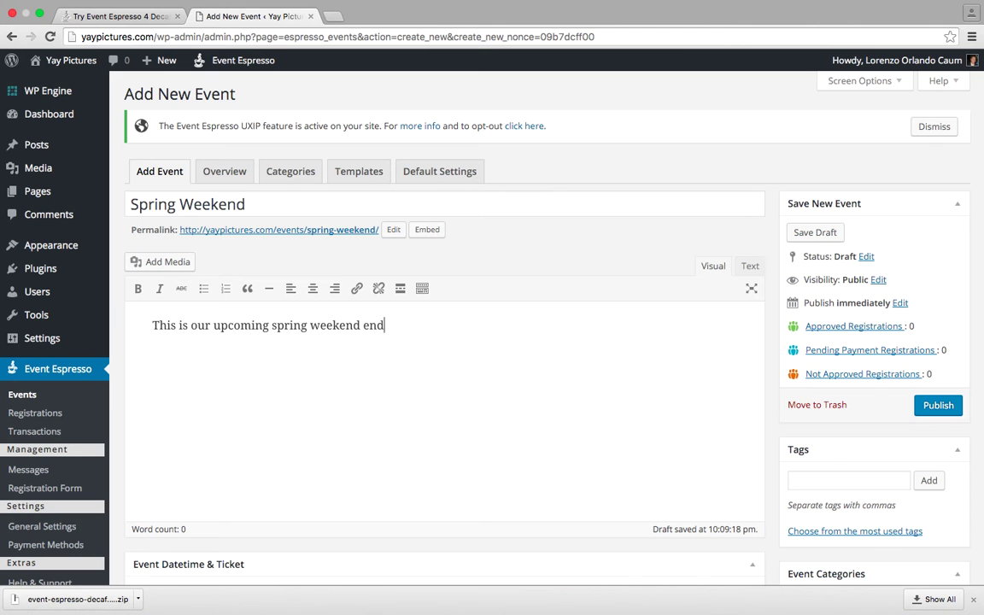
pyautogui.write('!')
# Set Event Start to Feb 27, 2016 8:00 am and Event End to Feb 28, 2016 5:00 pm
pyautogui.scroll(-5, 651, 194)
pyautogui.scroll(-1, 651, 194)
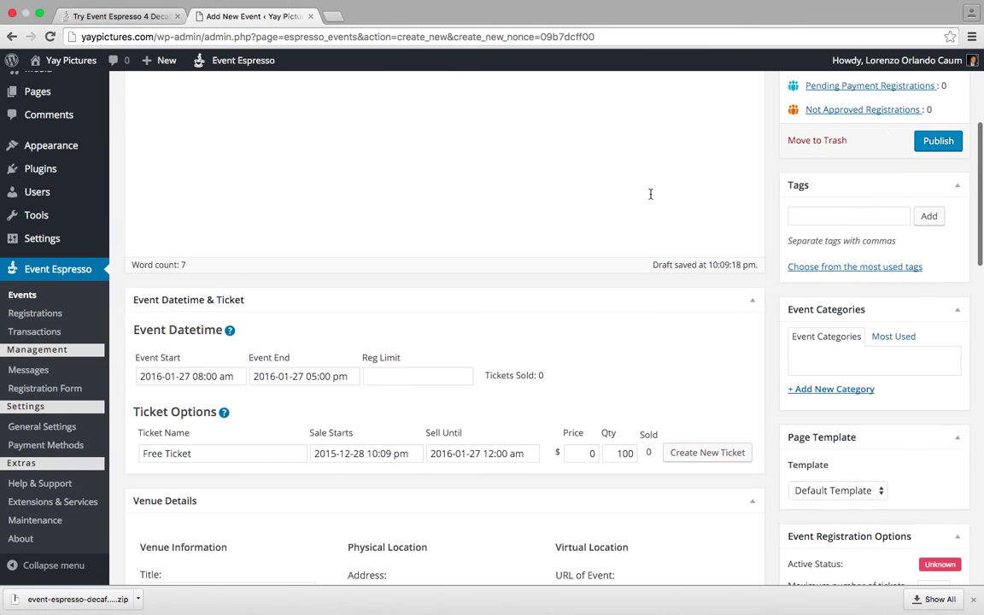
pyautogui.click(183, 345)
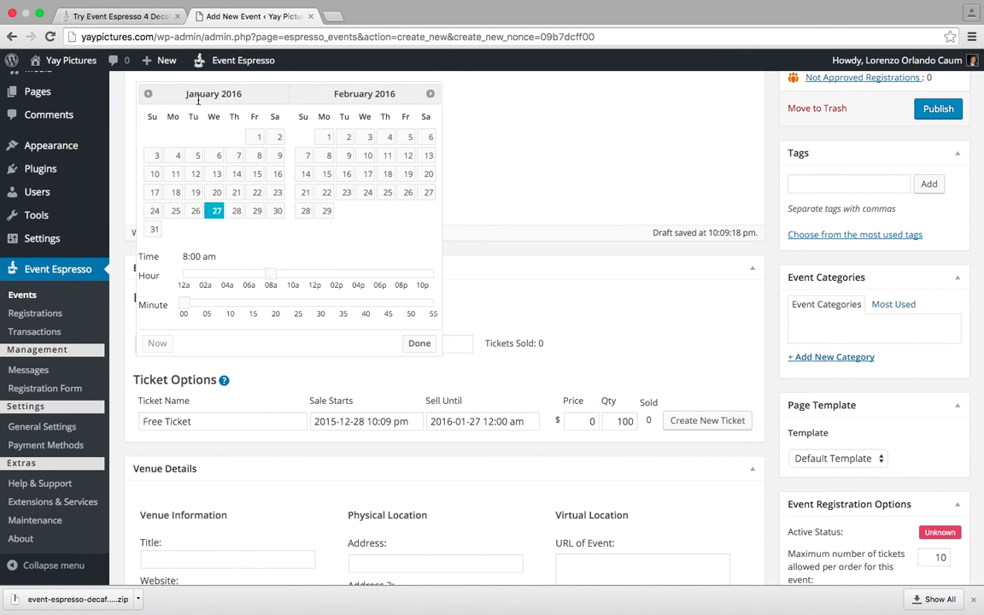
pyautogui.click(428, 195)
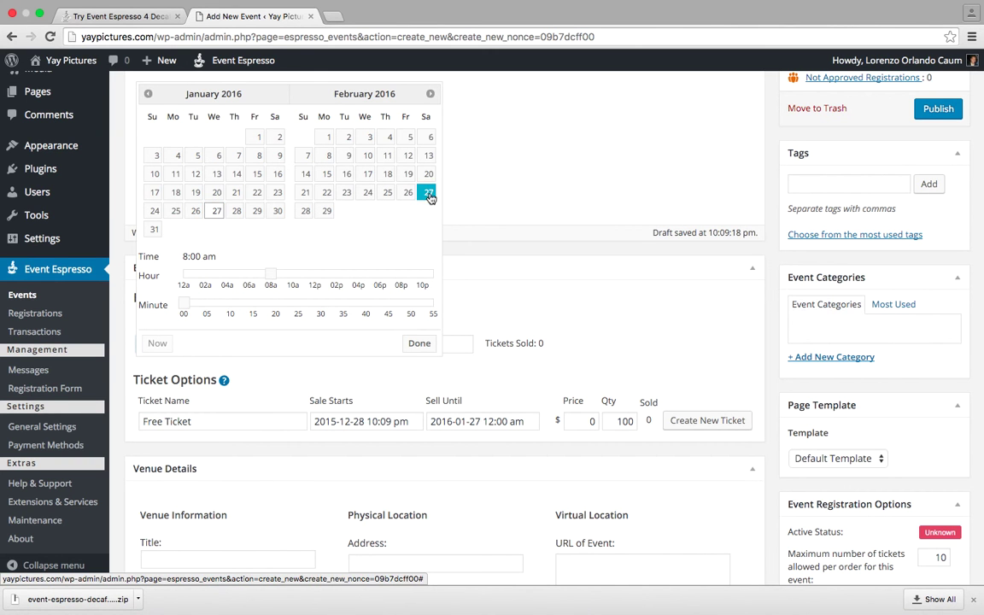
pyautogui.click(419, 341)
pyautogui.click(301, 343)
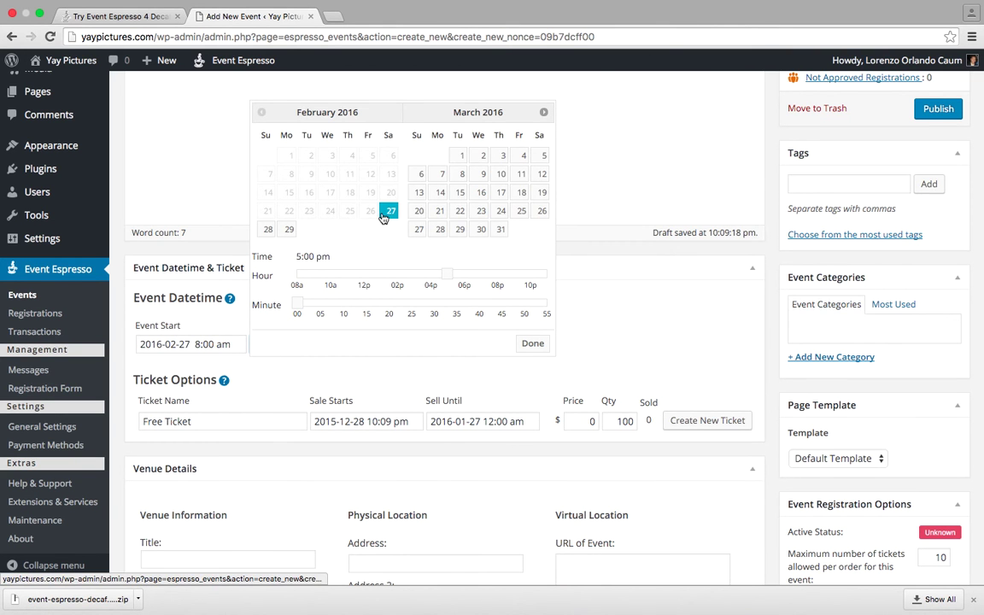
pyautogui.click(267, 229)
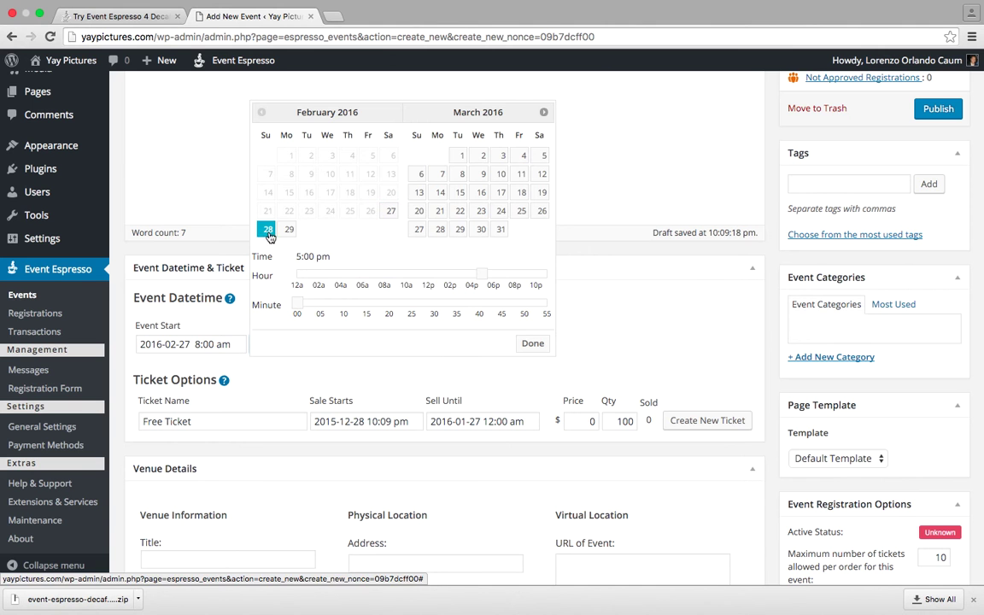
pyautogui.click(533, 342)
pyautogui.scroll(2, 629, 279)
pyautogui.scroll(-3, 629, 279)
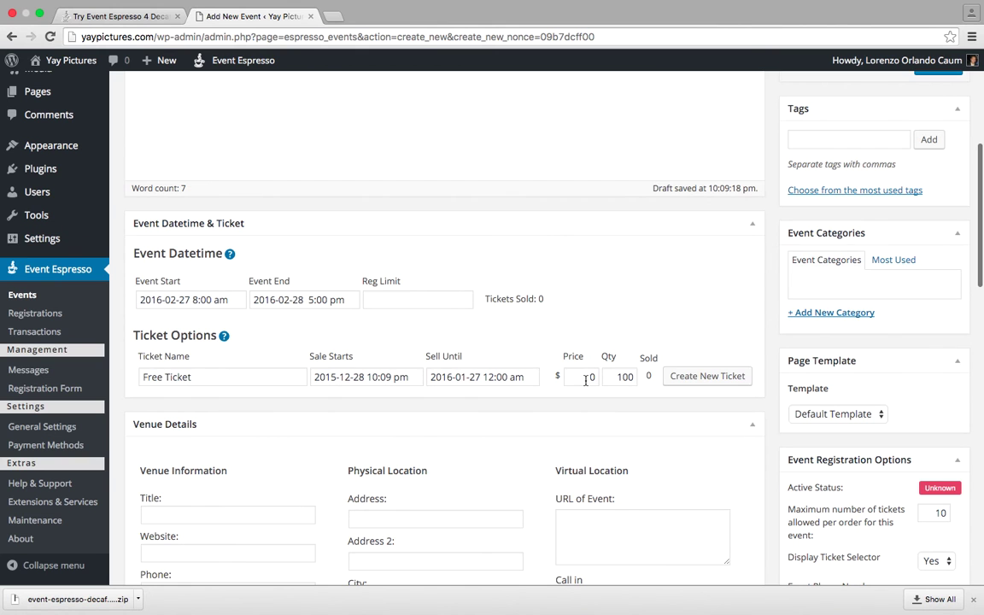
# Change the Free Ticket quantity from 100 to 50 in Ticket Options
pyautogui.click(591, 377)
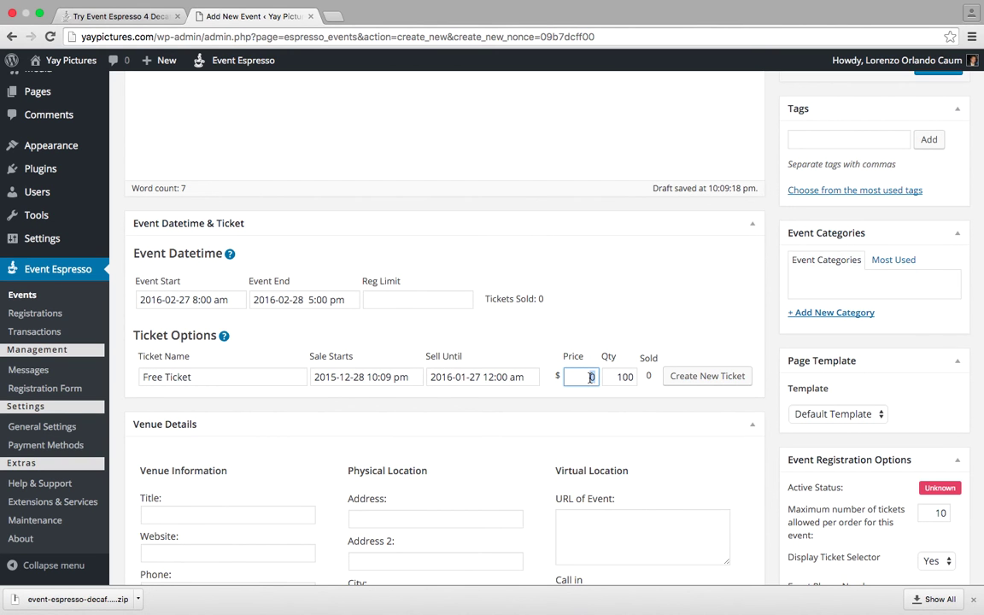
pyautogui.doubleClick(590, 377)
pyautogui.doubleClick(627, 378)
pyautogui.write('50')
pyautogui.click(622, 280)
pyautogui.scroll(7, 717, 287)
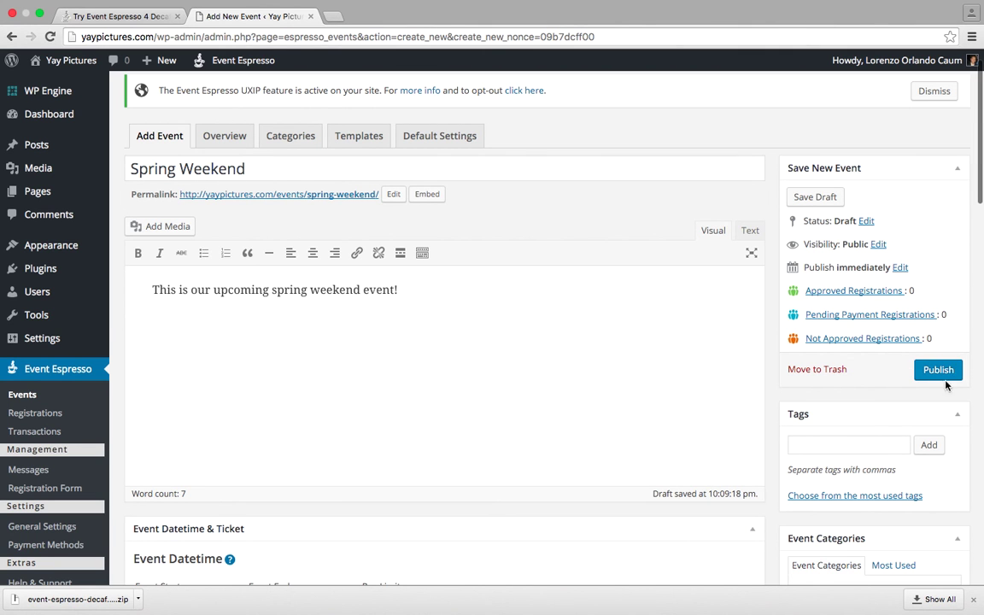
# Publish the Spring Weekend event and close the Event Editor tour popup
pyautogui.click(947, 370)
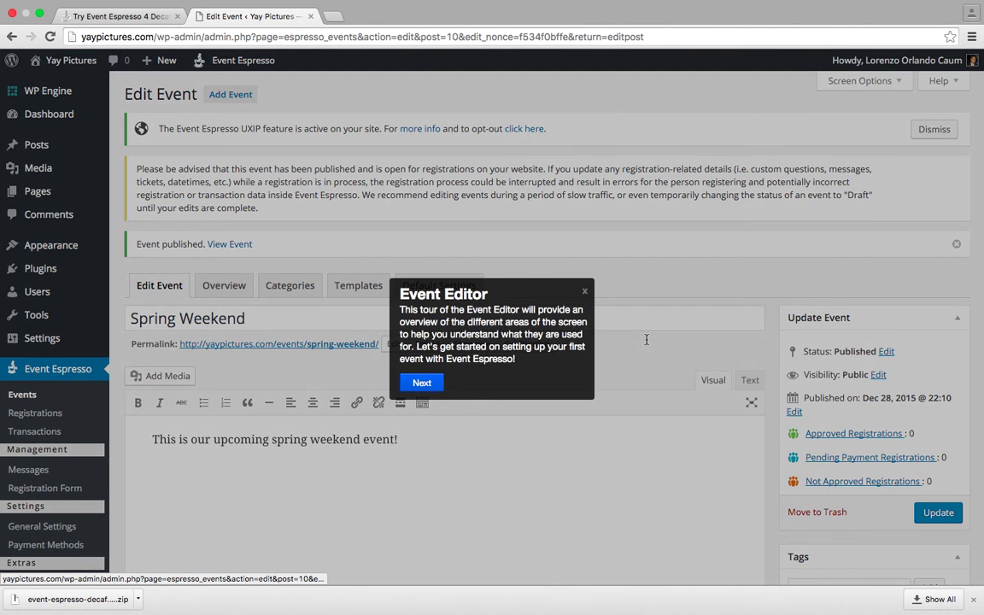
pyautogui.click(585, 294)
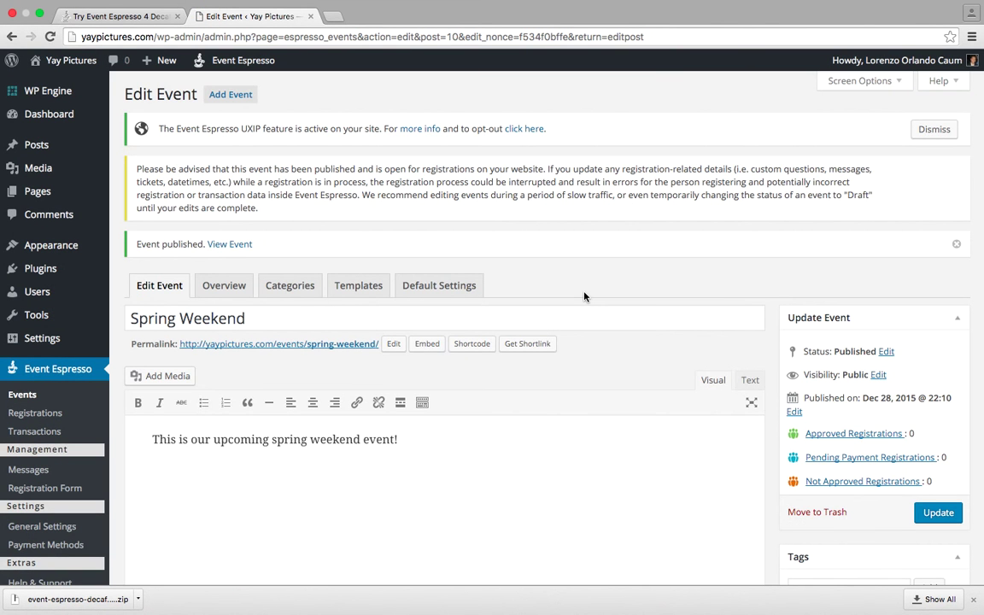